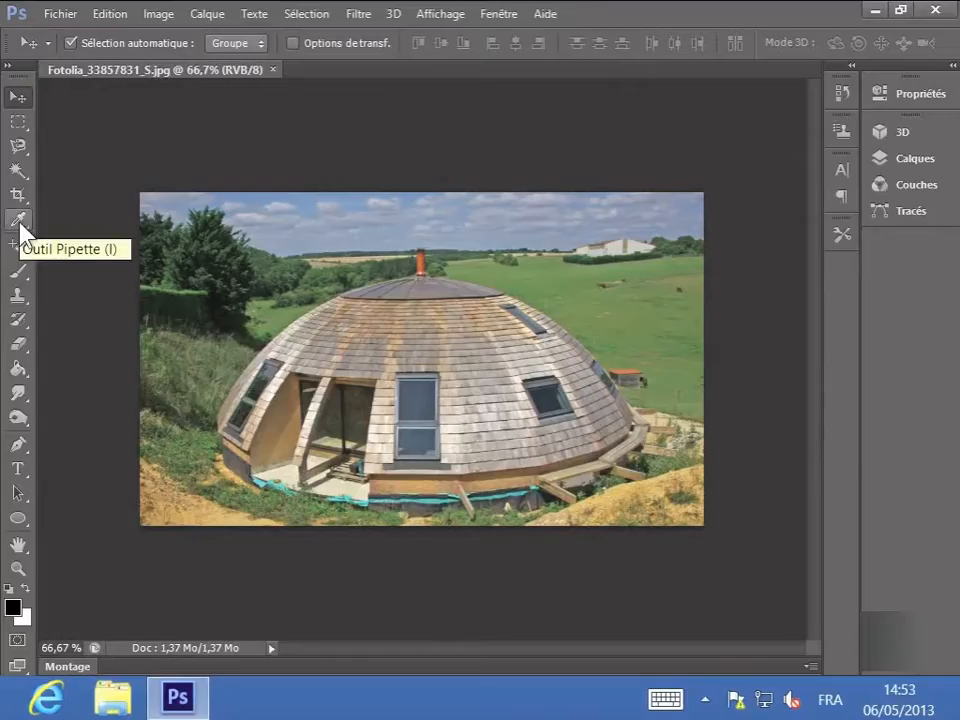
# Activate the Note (Annotation) tool and enter the author's full name for the notes
pyautogui.click(20, 224)
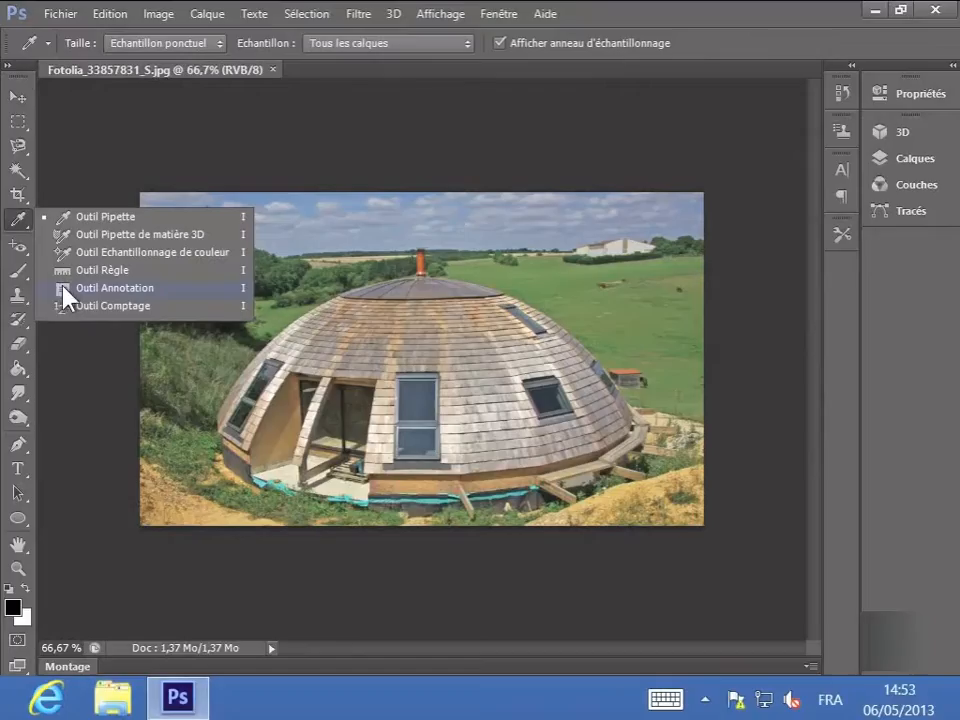
pyautogui.click(110, 288)
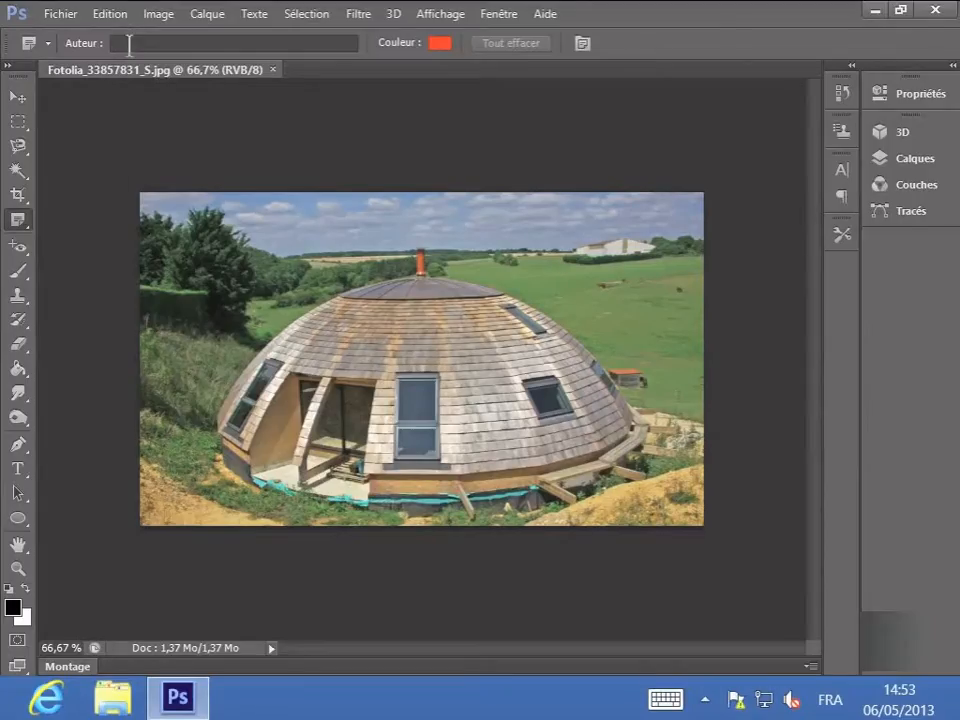
pyautogui.click(129, 43)
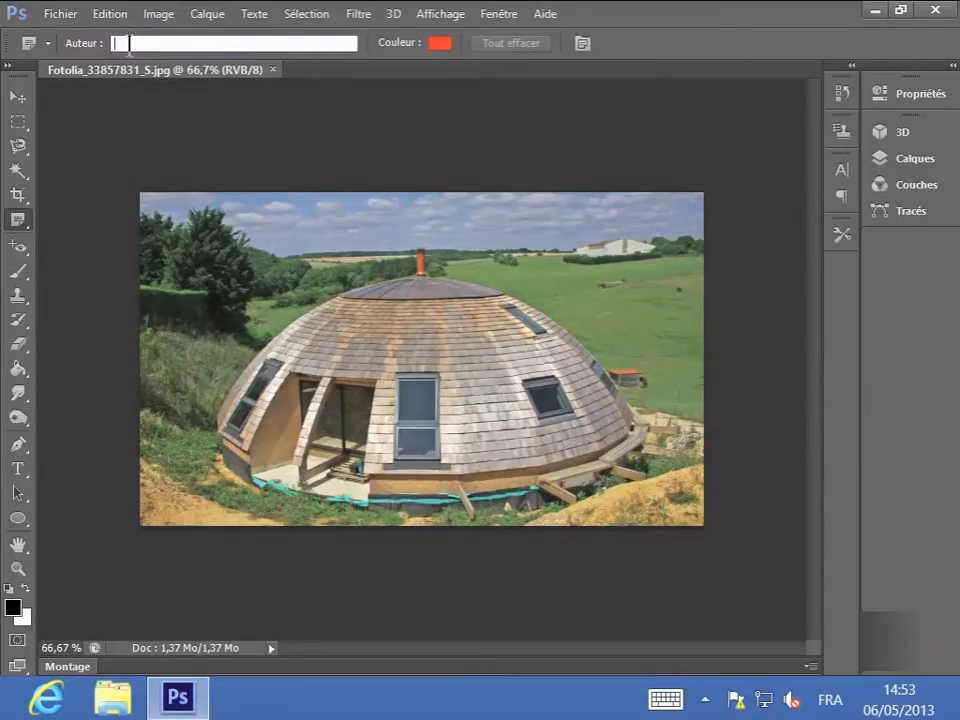
pyautogui.write('Fanny Dubois')
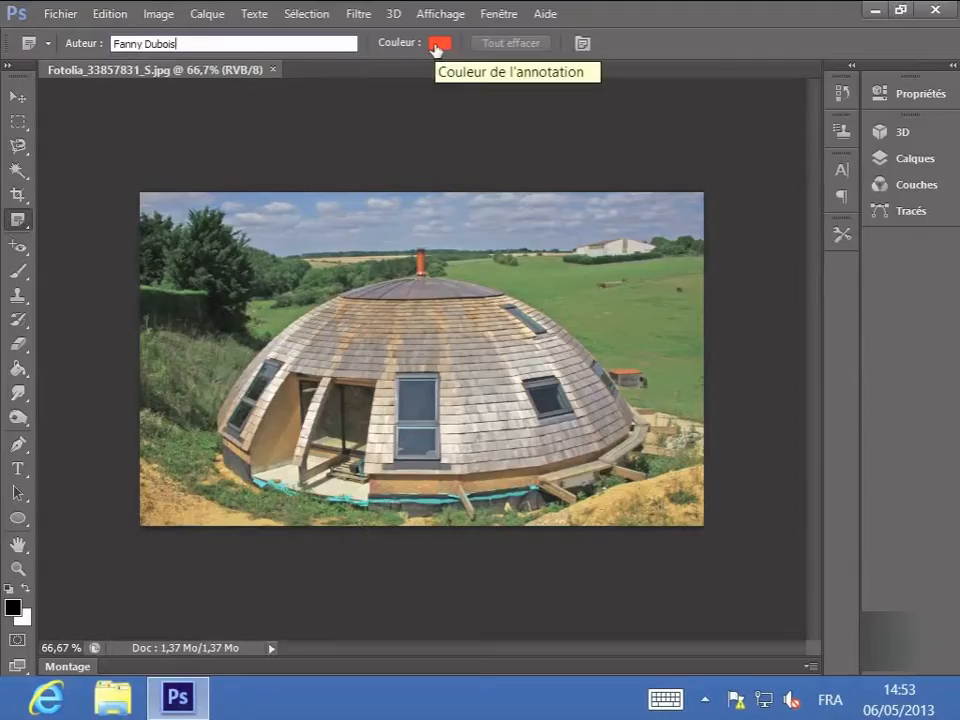
# Set the annotation colour to magenta, hex b023ab
pyautogui.click(439, 43)
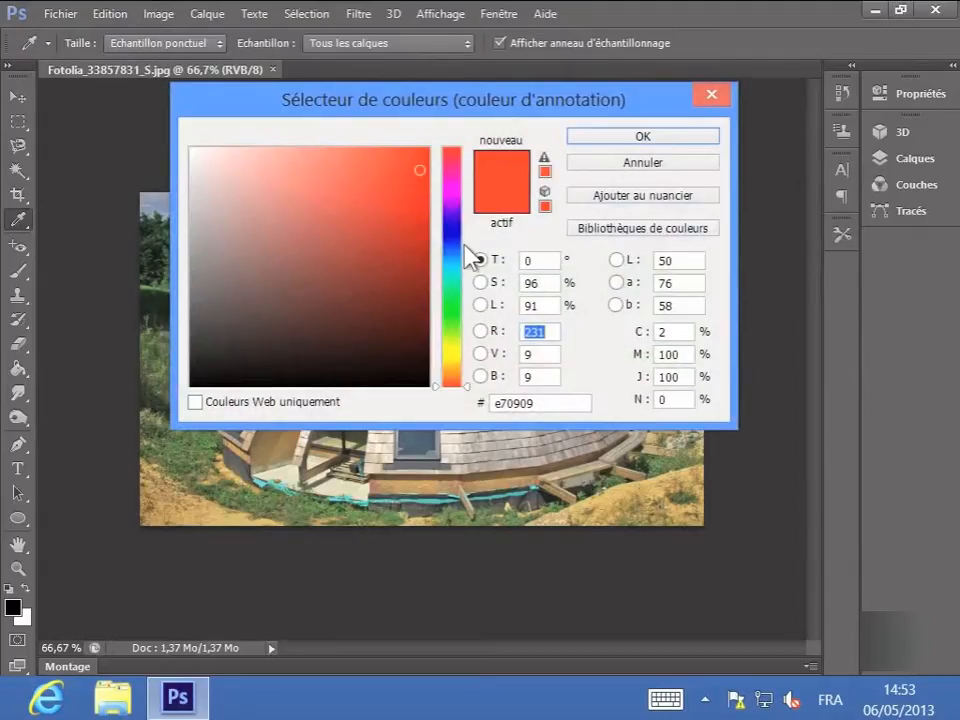
pyautogui.click(455, 186)
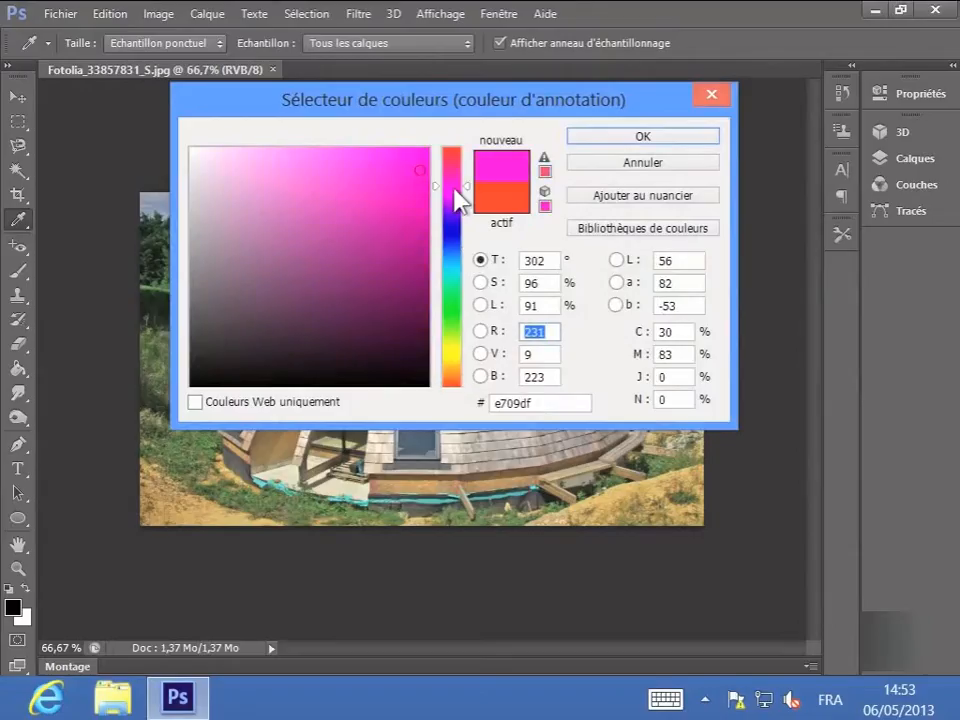
pyautogui.click(408, 272)
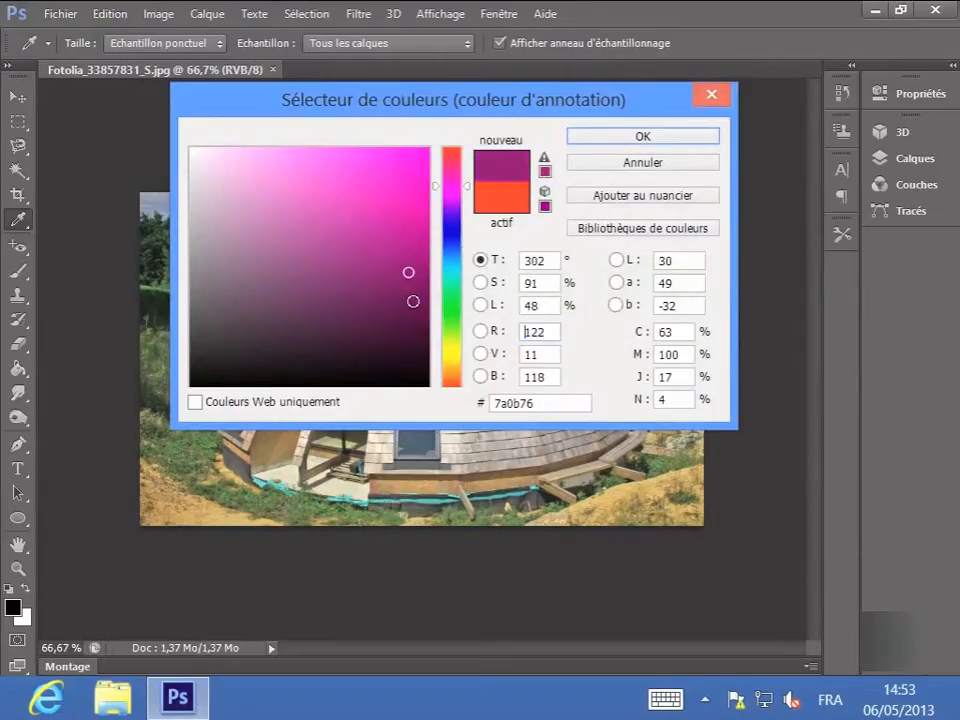
pyautogui.click(381, 221)
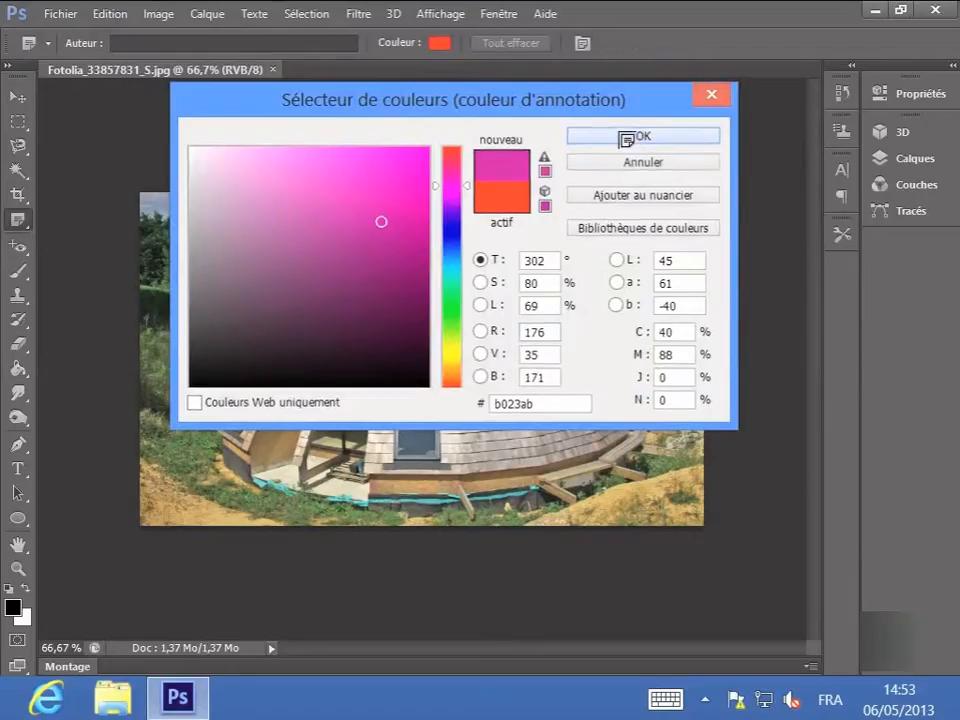
pyautogui.click(638, 136)
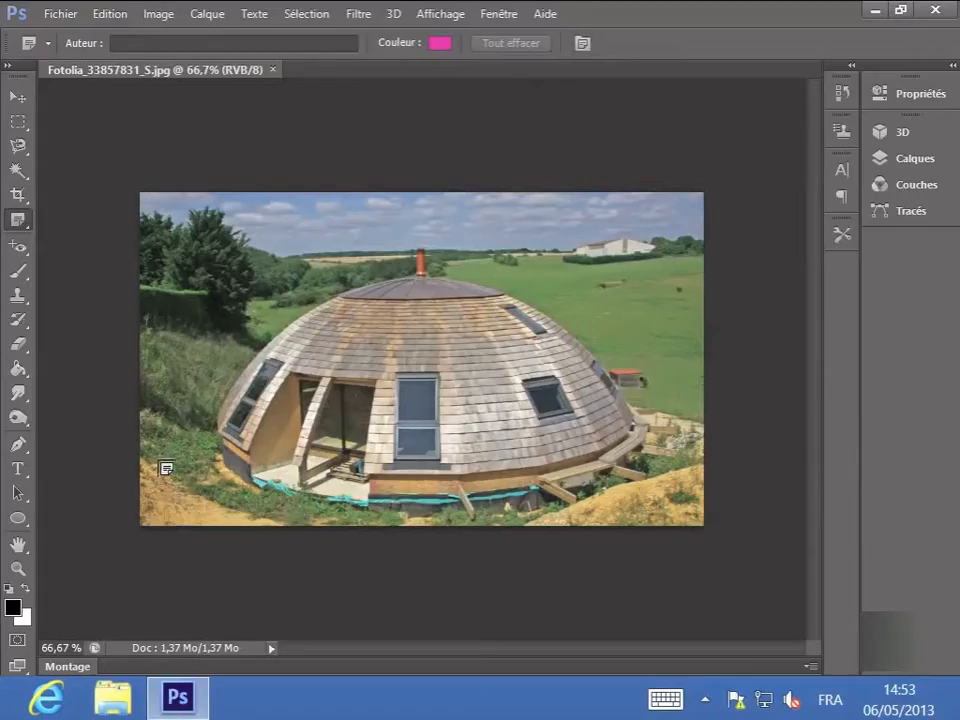
# Add a note on the foreground ground beside the house reading "Supprimer l'herbe au premier plan."
pyautogui.click(177, 468)
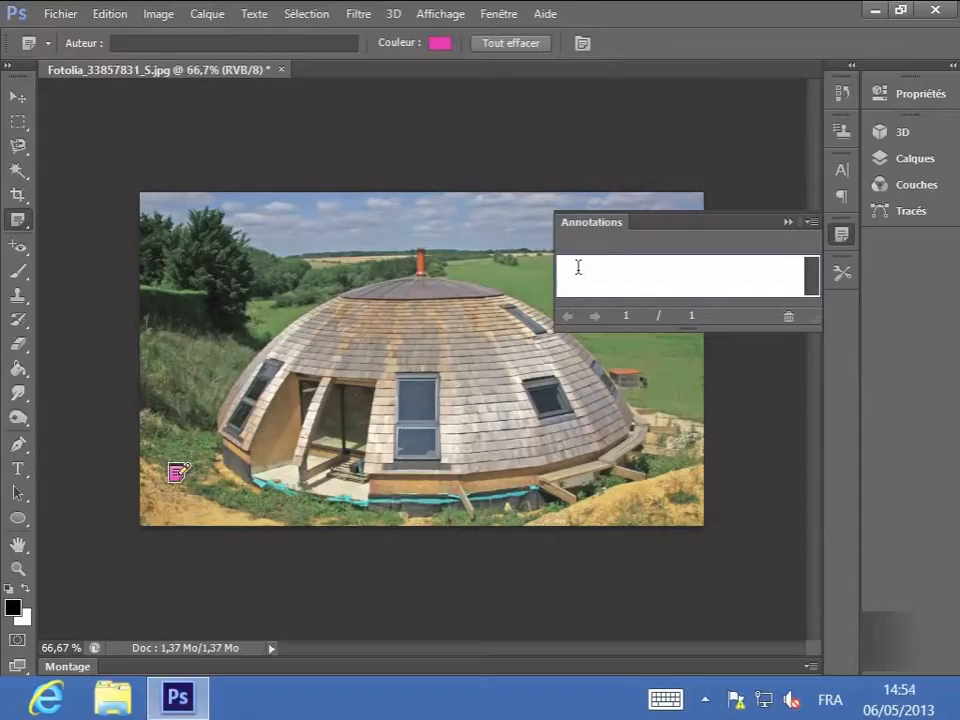
pyautogui.write("Supprimer l'herbe au premier plan")
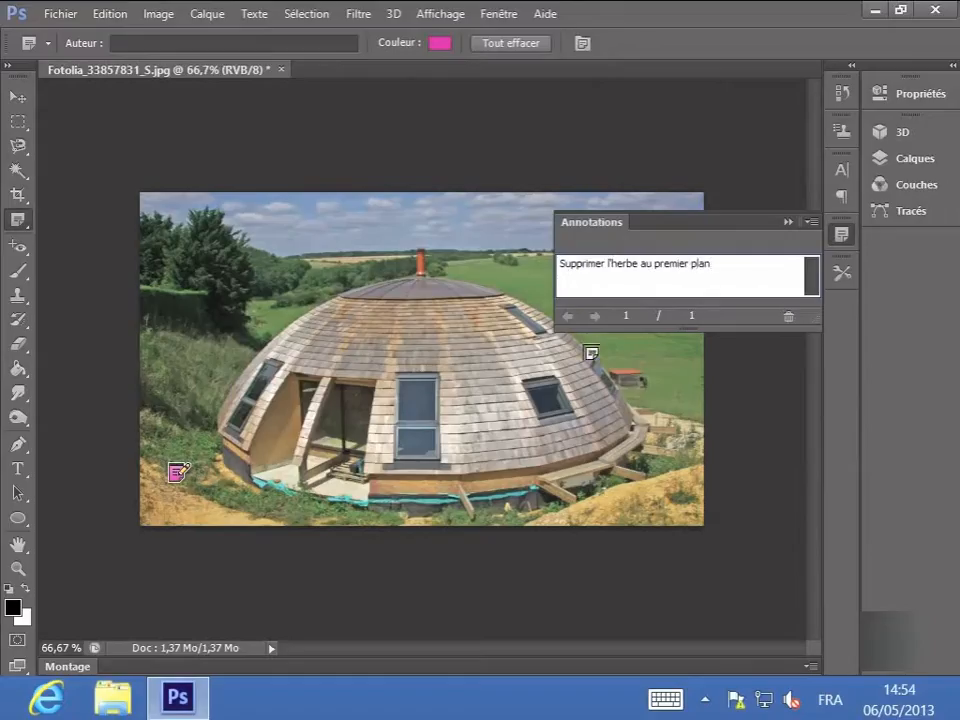
pyautogui.write('.')
# Add a note on the roof above the entrance reading "Mettre la maison un peu plus en valeur."
pyautogui.click(371, 356)
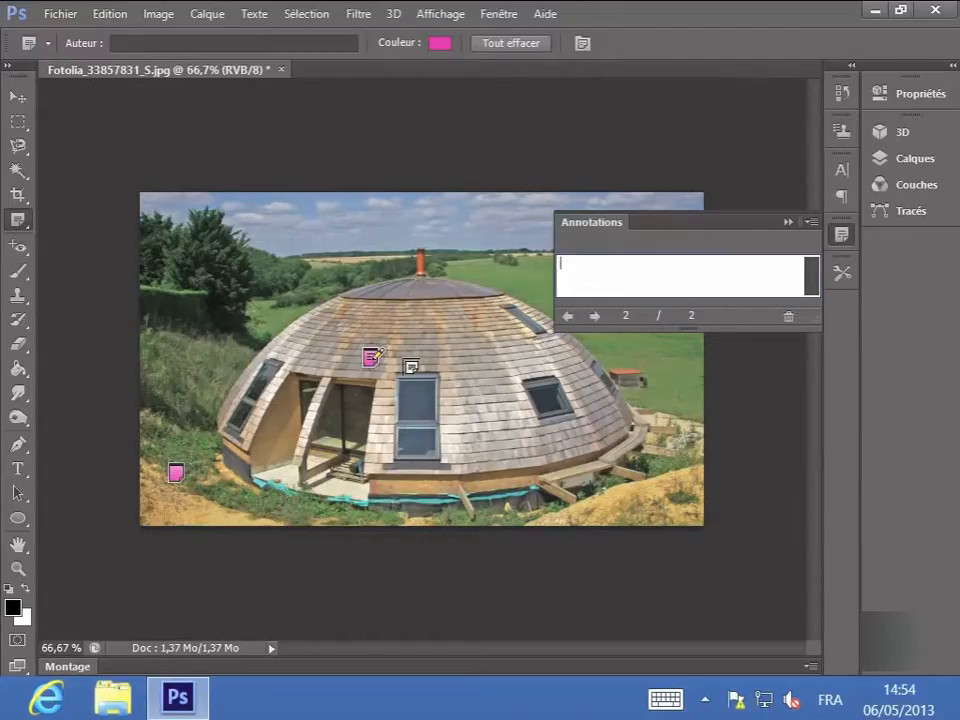
pyautogui.write('Mettre la maison u')
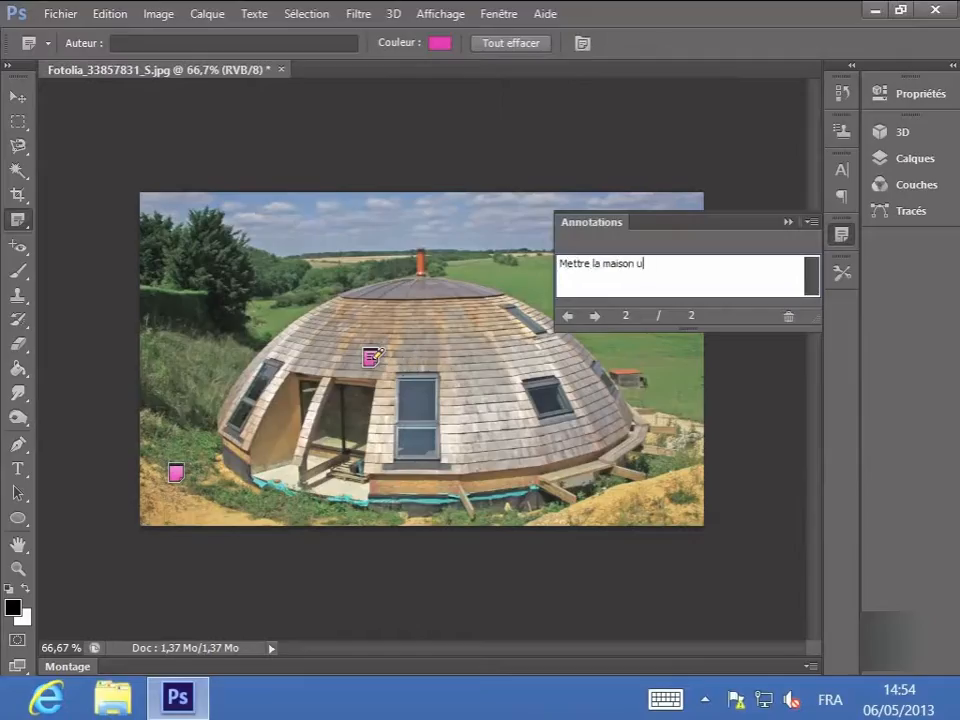
pyautogui.write('n peu plus en valeur.')
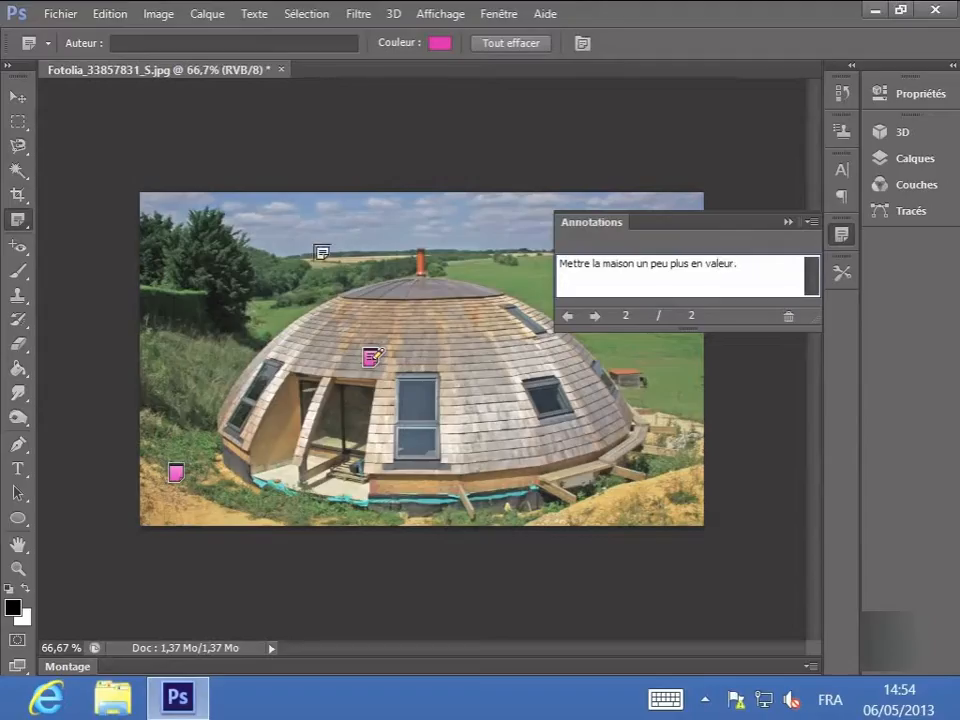
# Add a note on the horizon just right of the chimney reading "Appliquer une profondeur de champs."
pyautogui.click(494, 253)
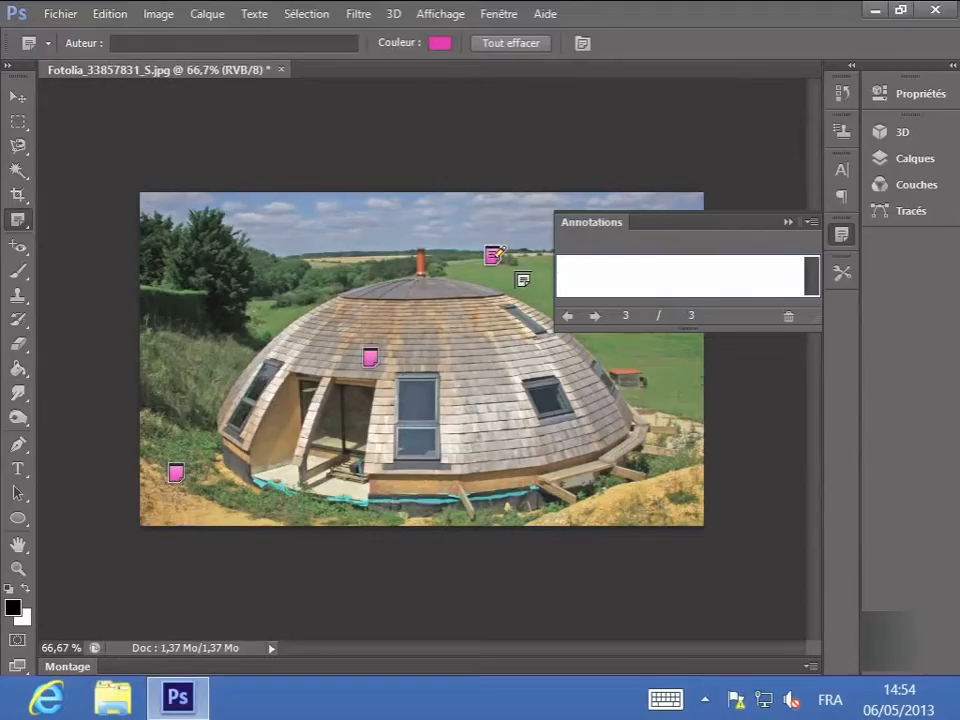
pyautogui.write('Appliquer une profond')
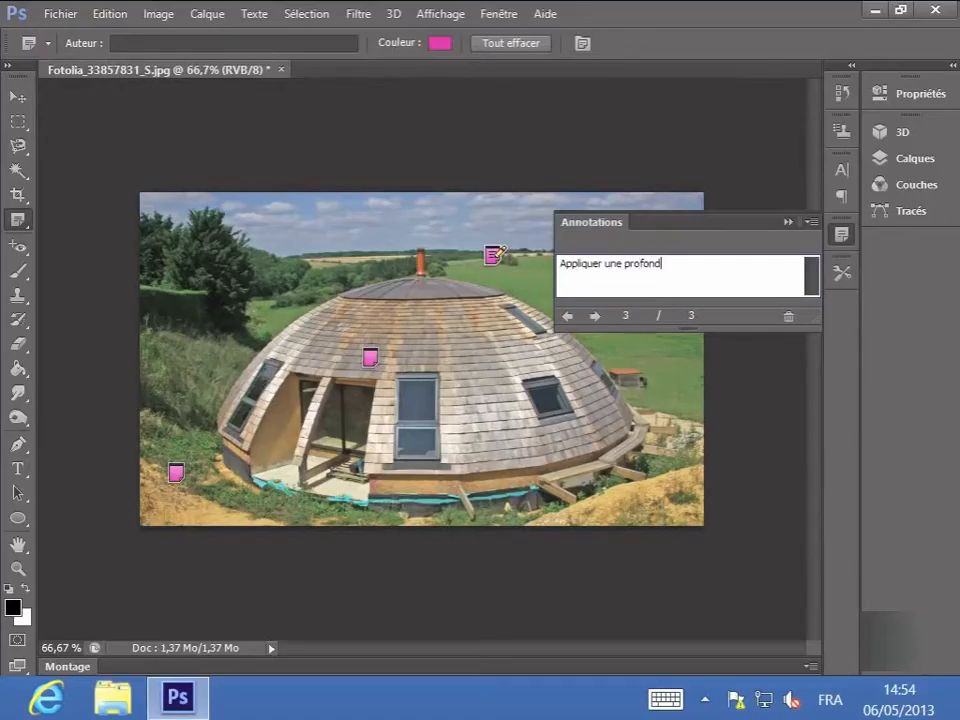
pyautogui.write('eur de champs.')
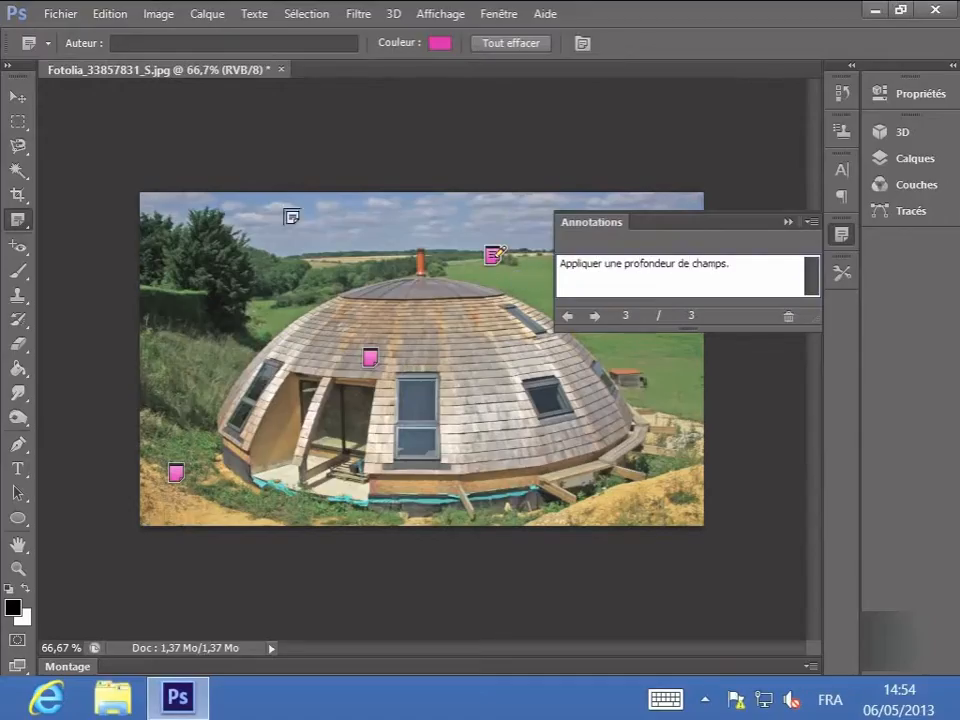
# Add a note in the sky above the tall tree reading: insérer du texte: "les maisons du futur"
pyautogui.click(248, 215)
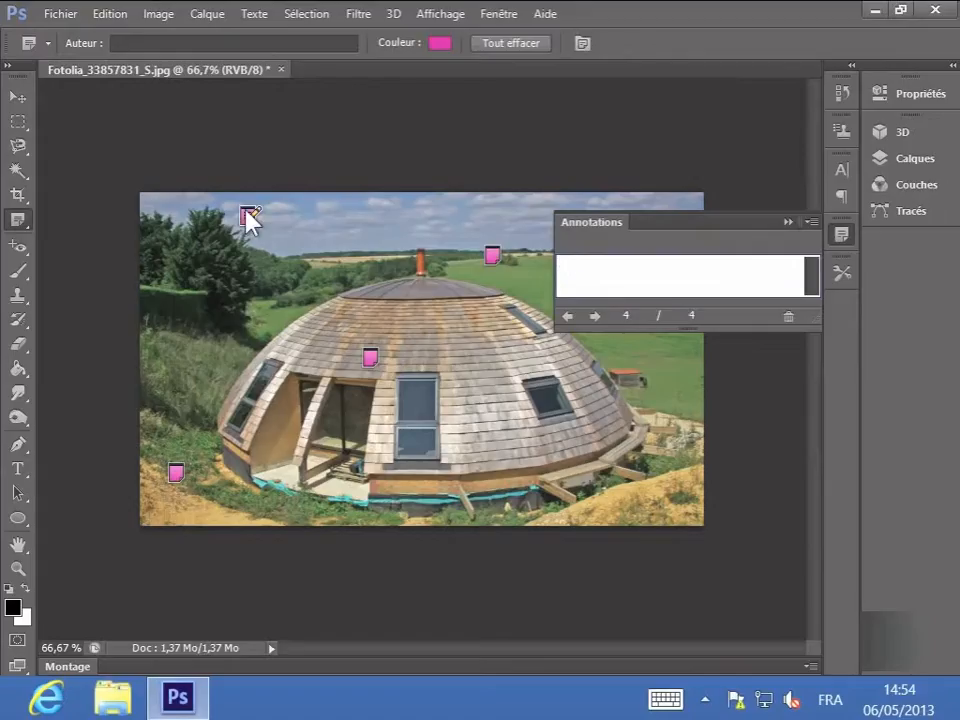
pyautogui.write('insérer du texte: "les maisons du ')
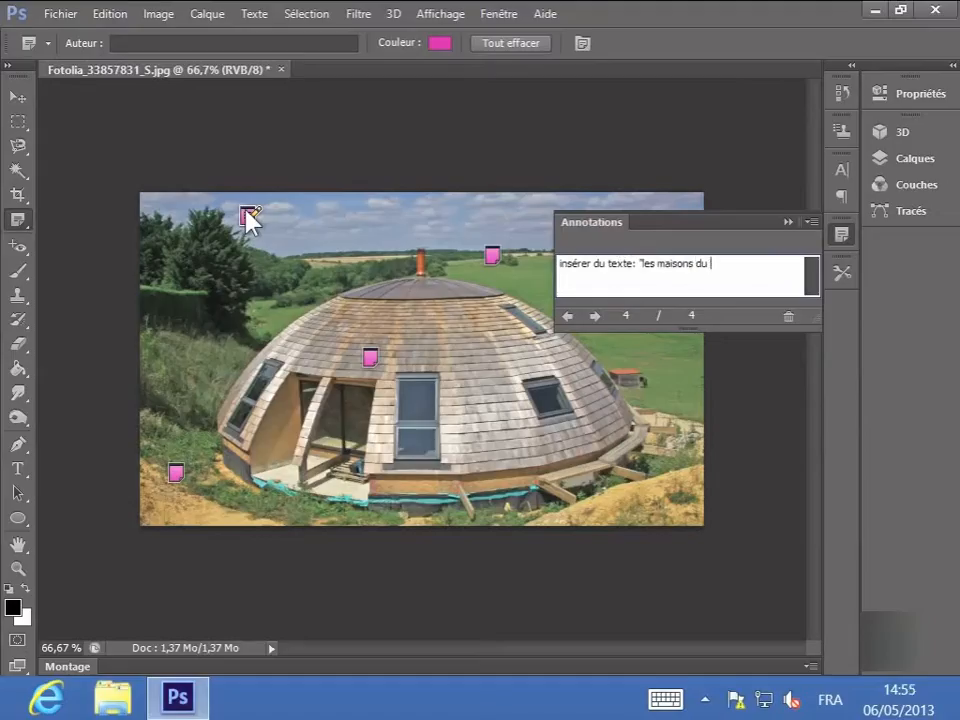
pyautogui.write('futur".')
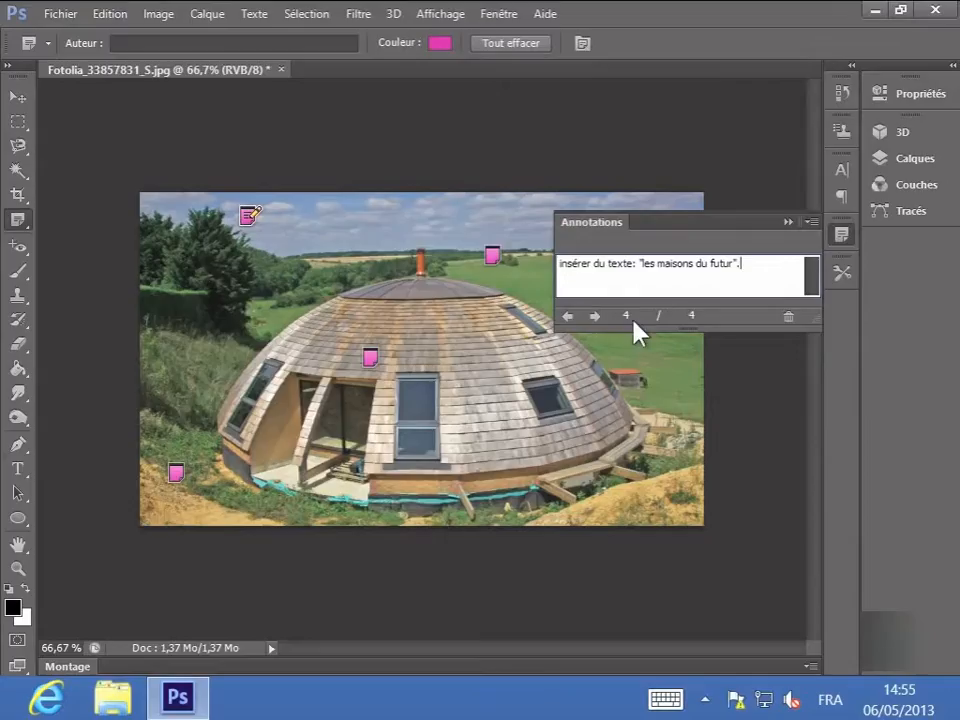
# Browse backward through the annotations from the fourth to the first
pyautogui.click(567, 316)
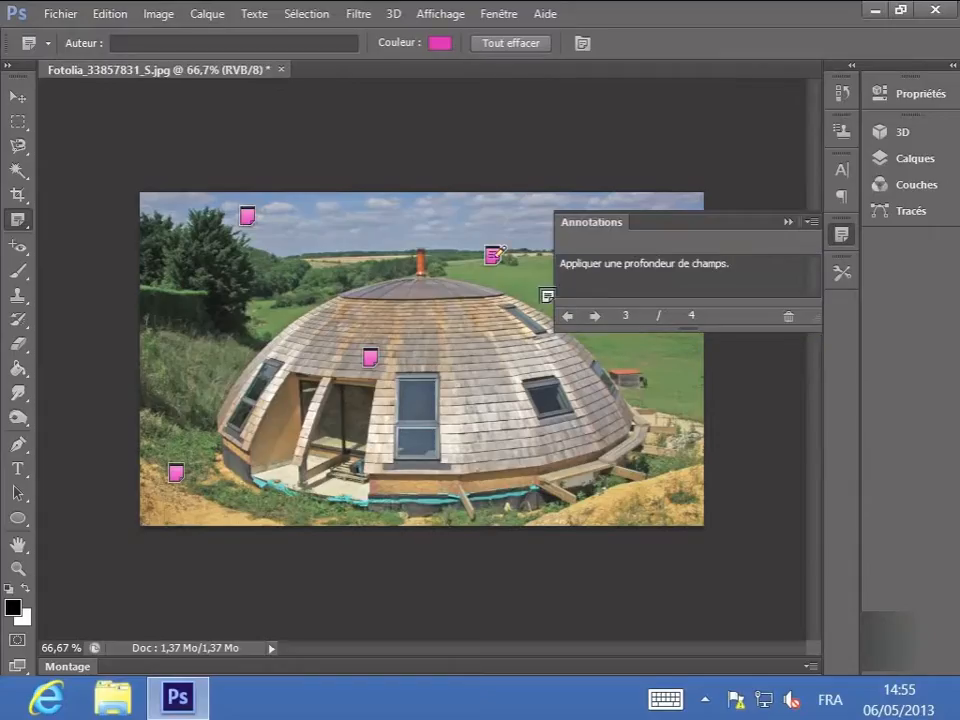
pyautogui.click(567, 317)
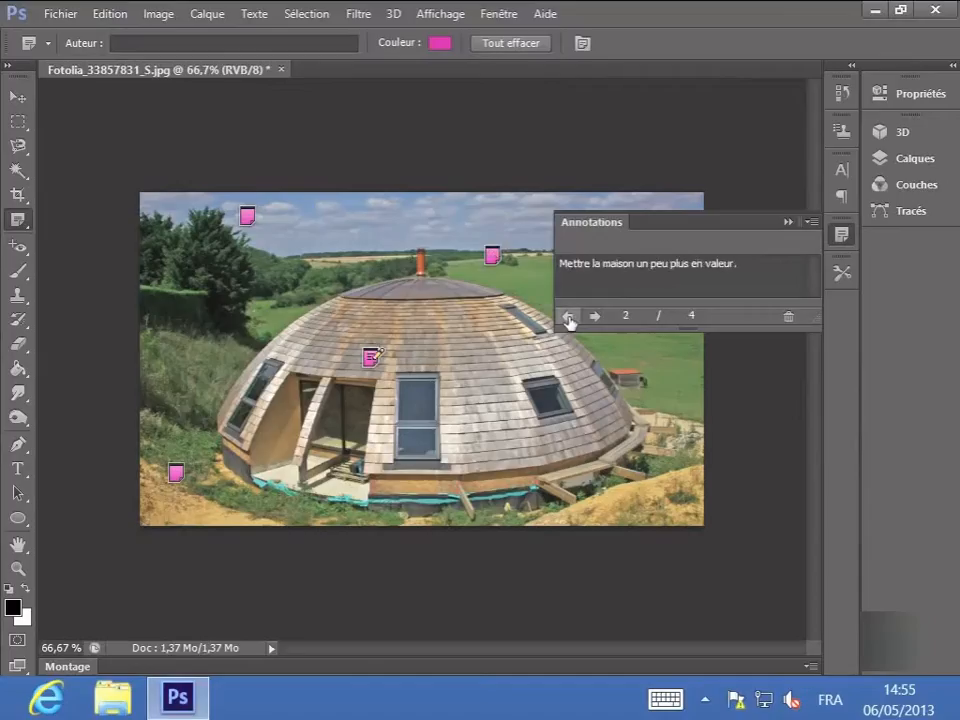
pyautogui.click(568, 317)
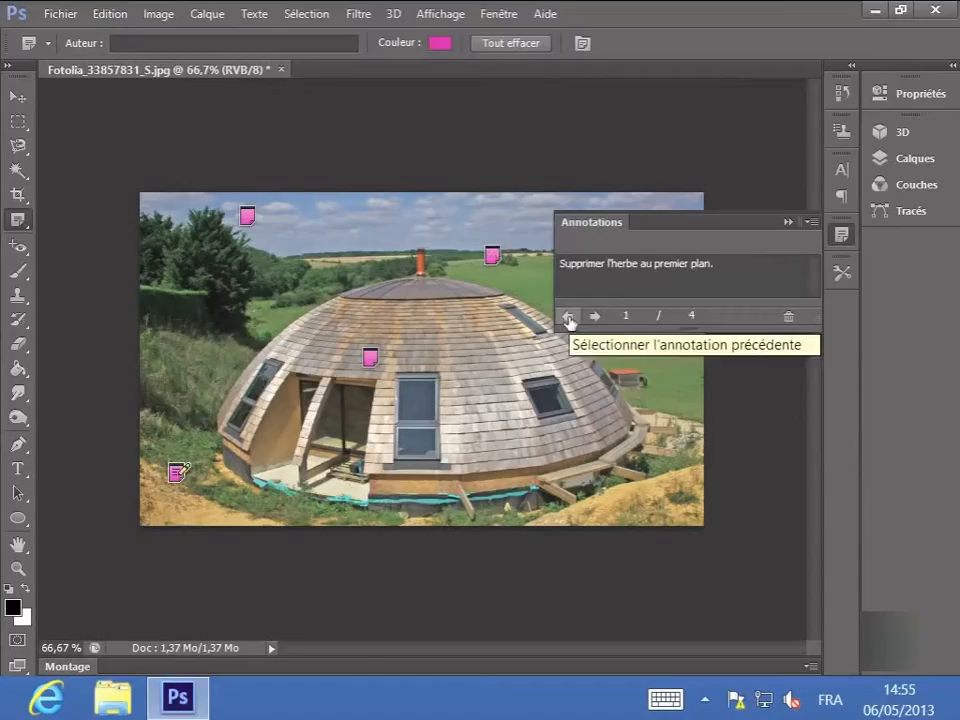
# Move the roof note to the right, above the tall window, and collapse the Annotations panel
pyautogui.click(371, 355)
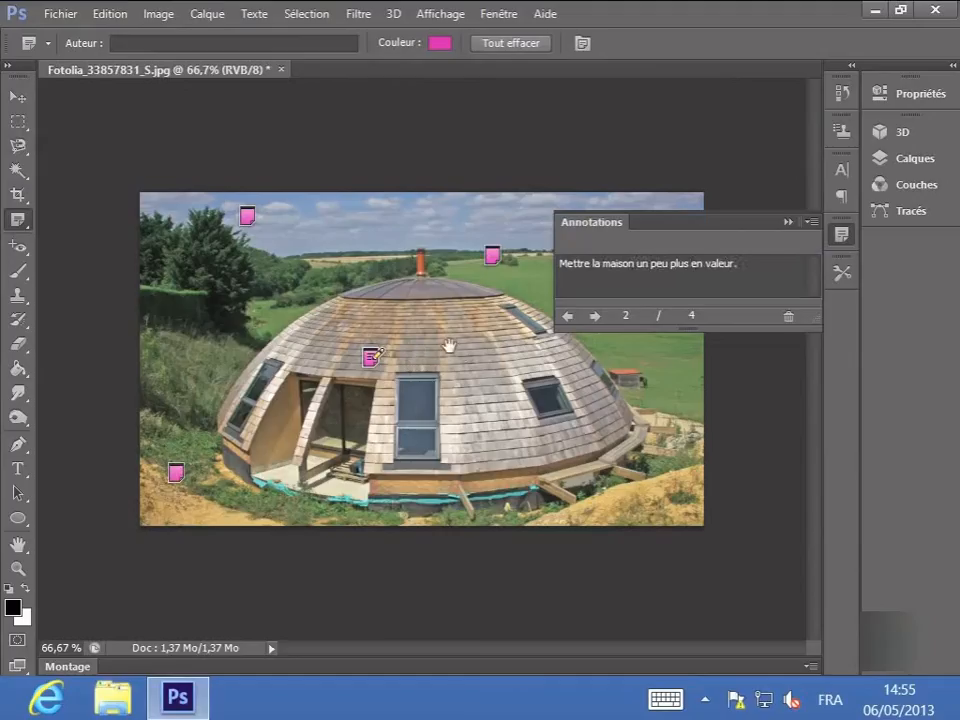
pyautogui.moveTo(371, 355); pyautogui.dragTo(452, 350)
pyautogui.click(789, 223)
pyautogui.click(842, 237)
pyautogui.click(833, 243)
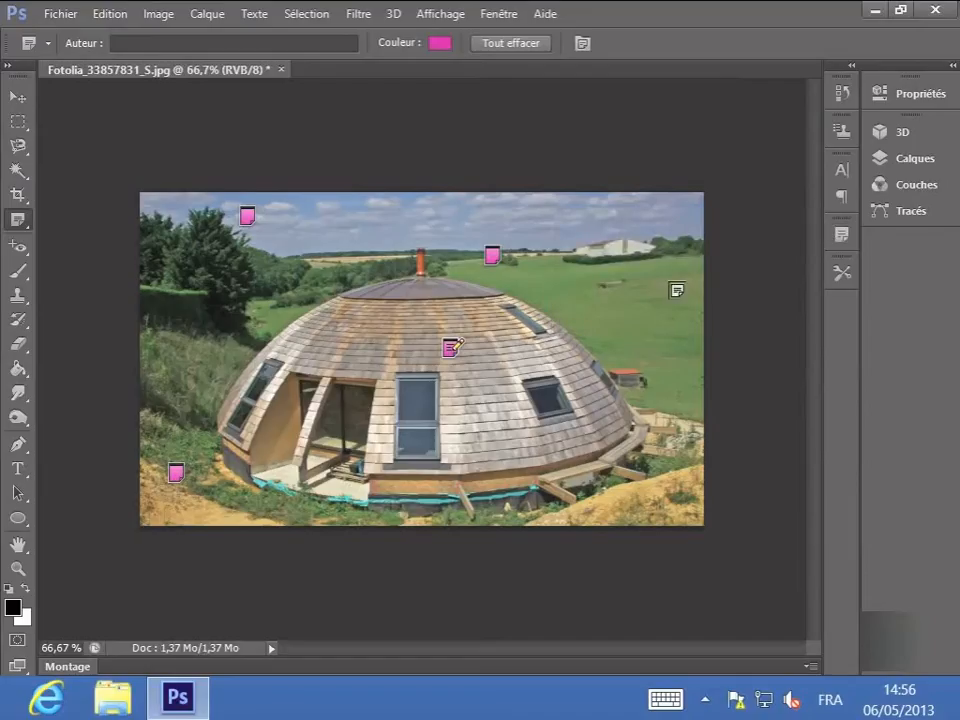
# Open the roof note to view its text, and close it again
pyautogui.rightClick(451, 348)
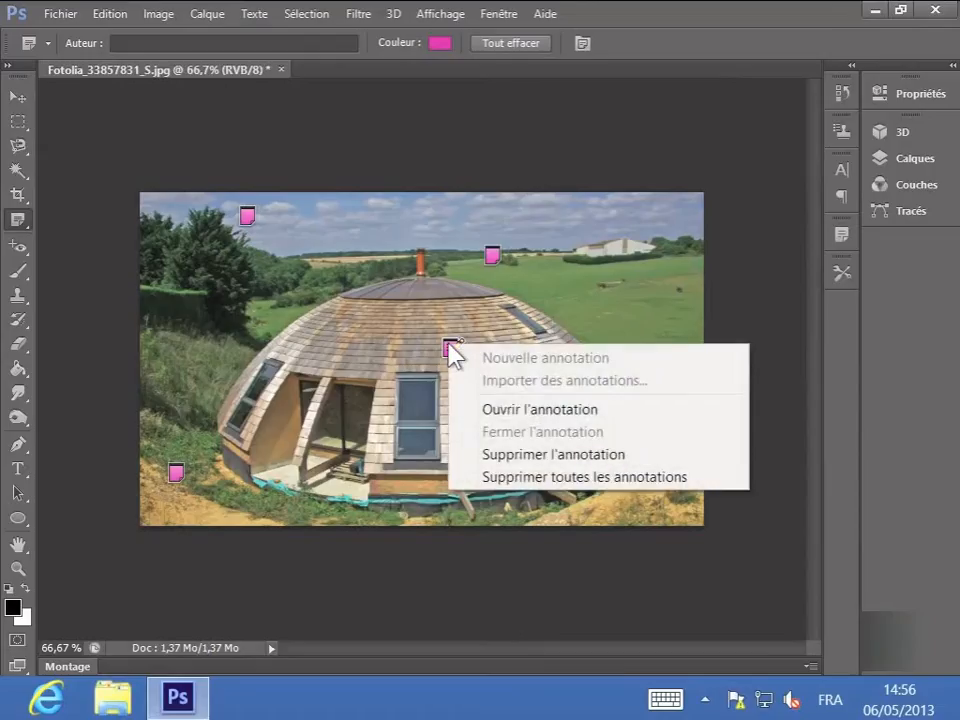
pyautogui.click(484, 410)
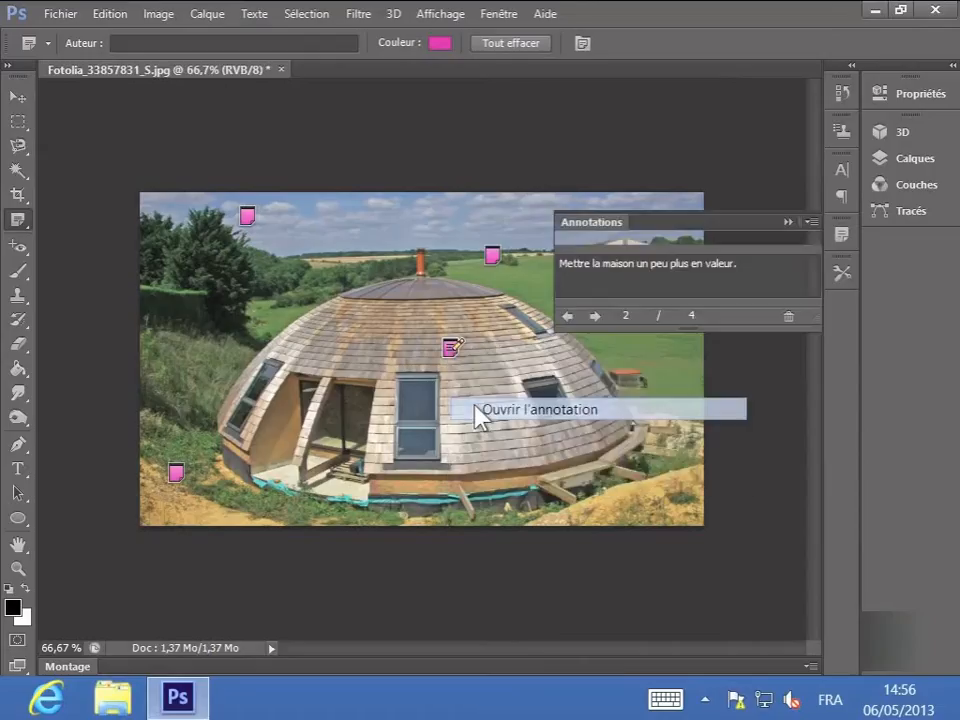
pyautogui.rightClick(451, 350)
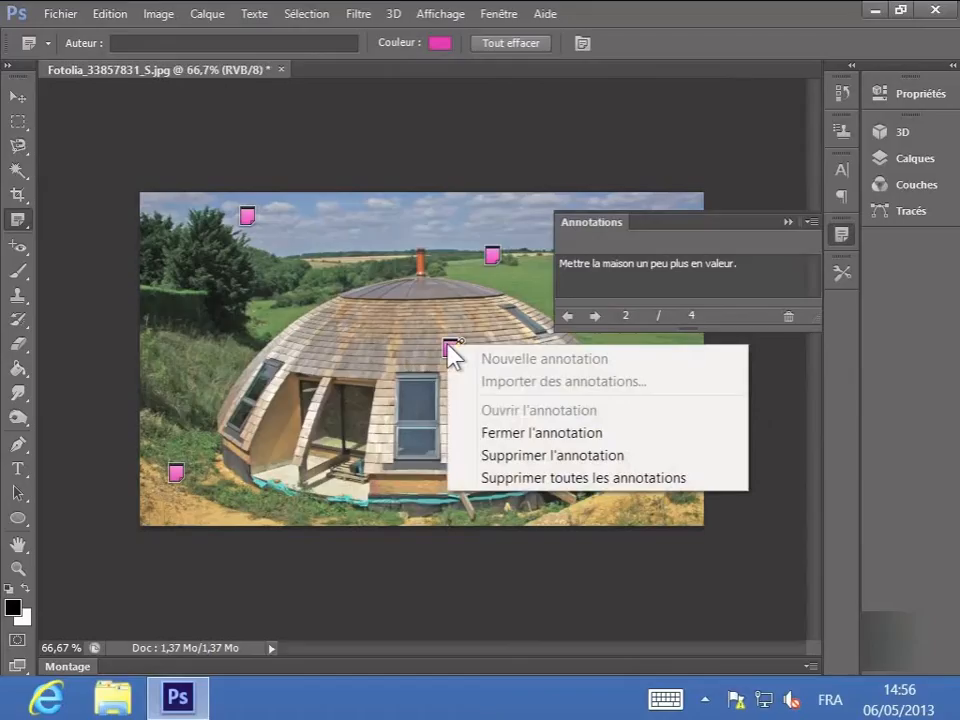
pyautogui.click(486, 439)
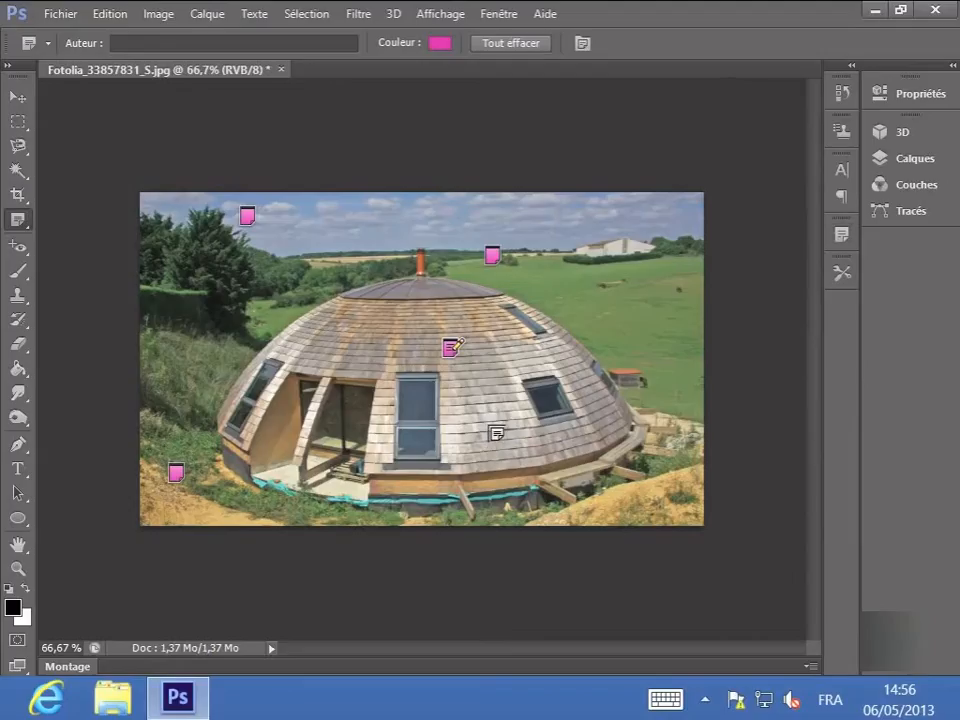
# Hide the notes on the image by turning off Extras, and turn Extras back on
pyautogui.click(443, 14)
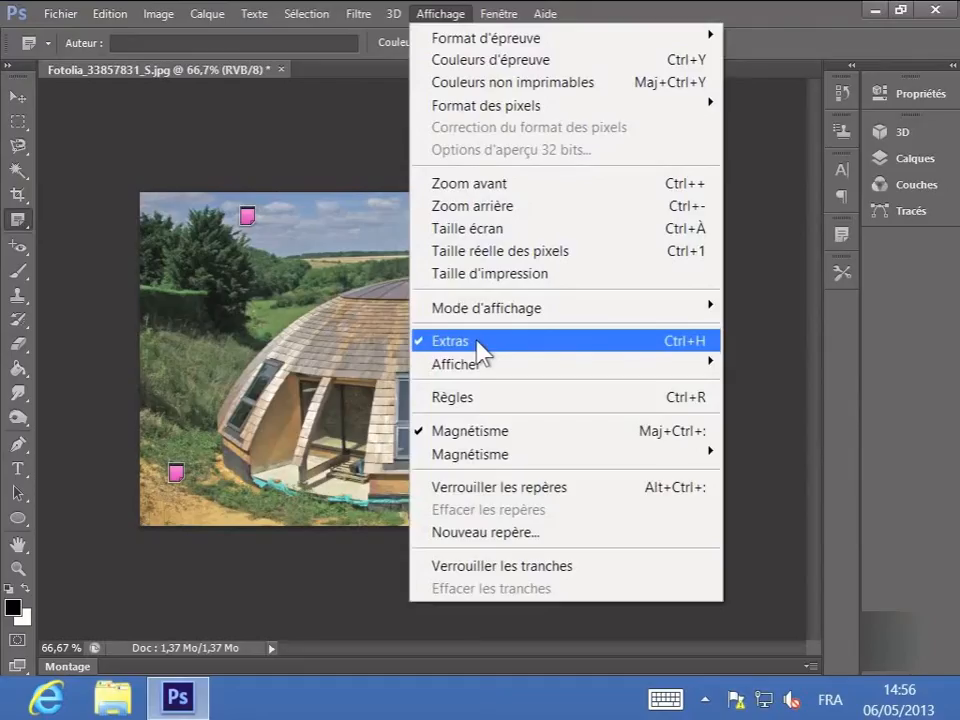
pyautogui.click(468, 342)
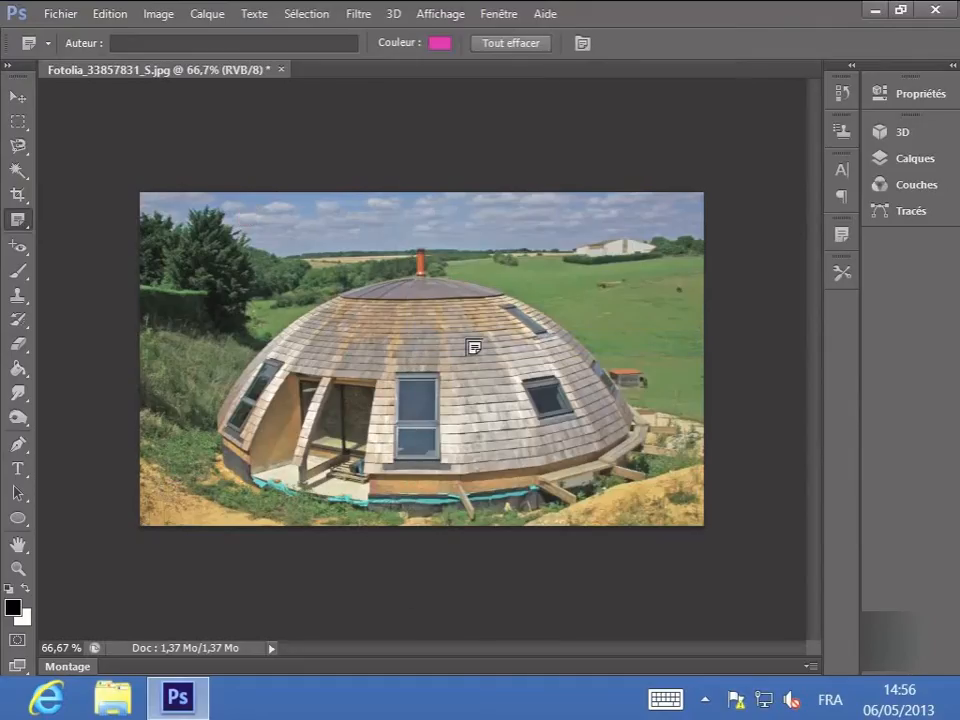
pyautogui.click(446, 20)
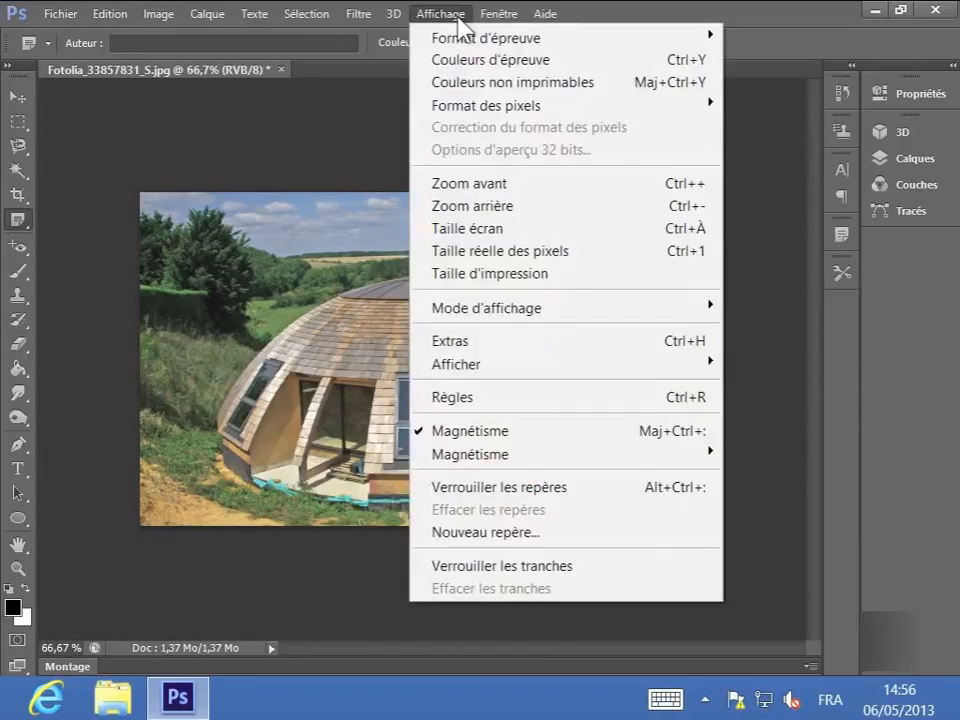
pyautogui.click(461, 346)
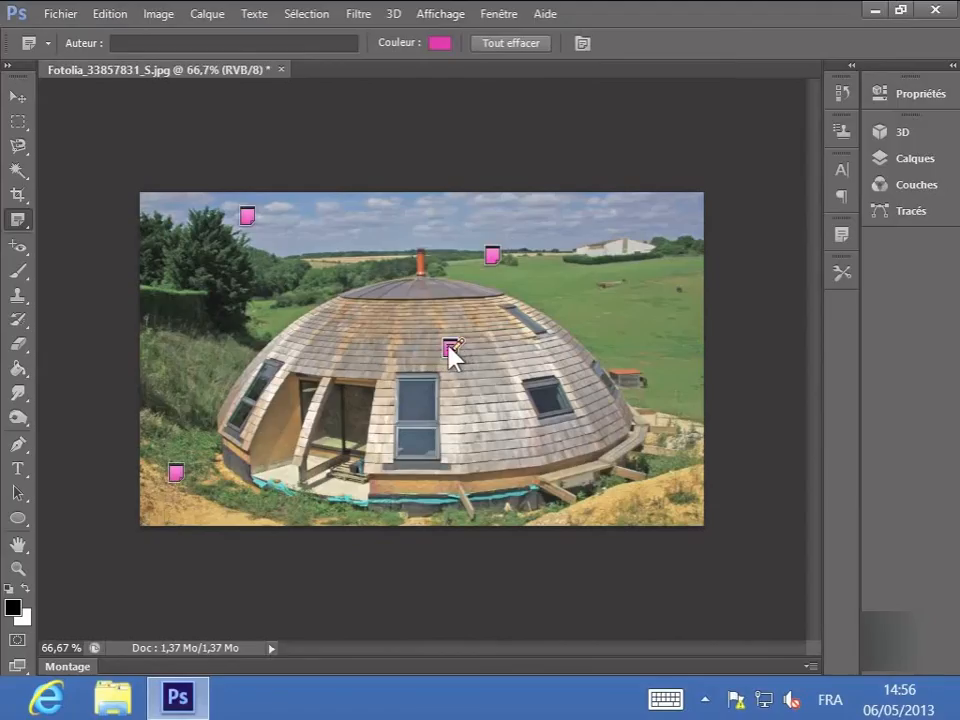
# Delete the roof note, and clear all the remaining annotations from the image
pyautogui.rightClick(450, 346)
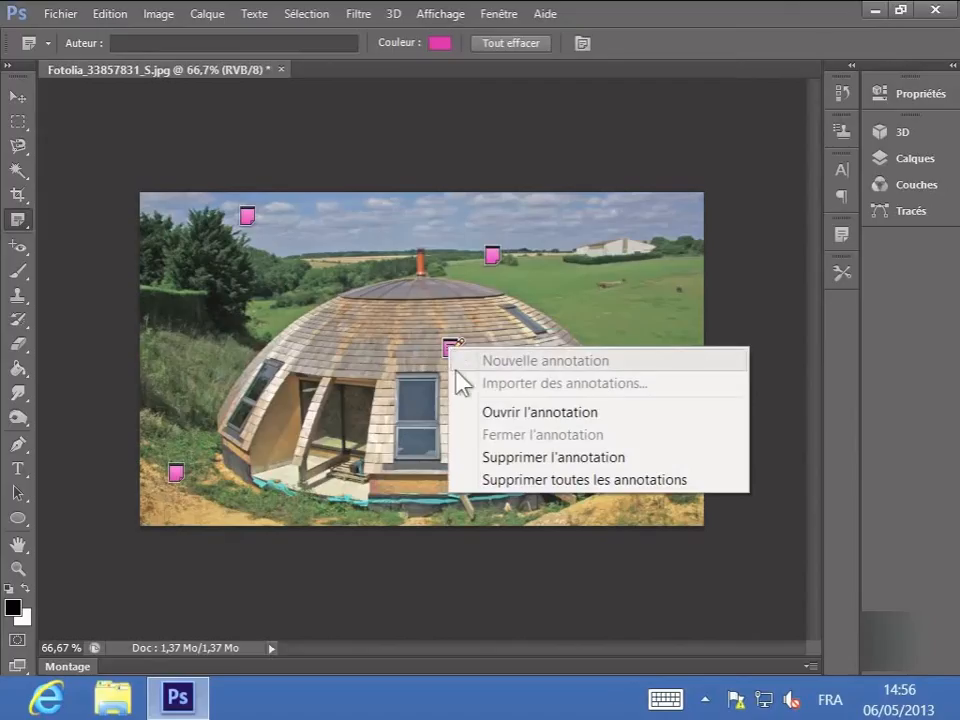
pyautogui.click(497, 462)
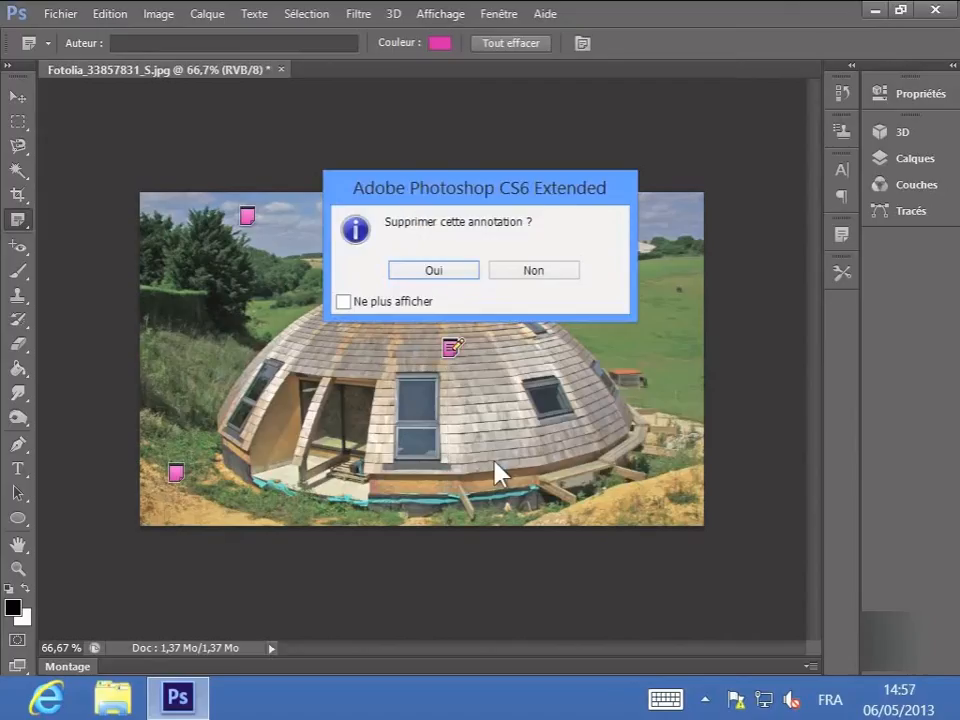
pyautogui.click(437, 272)
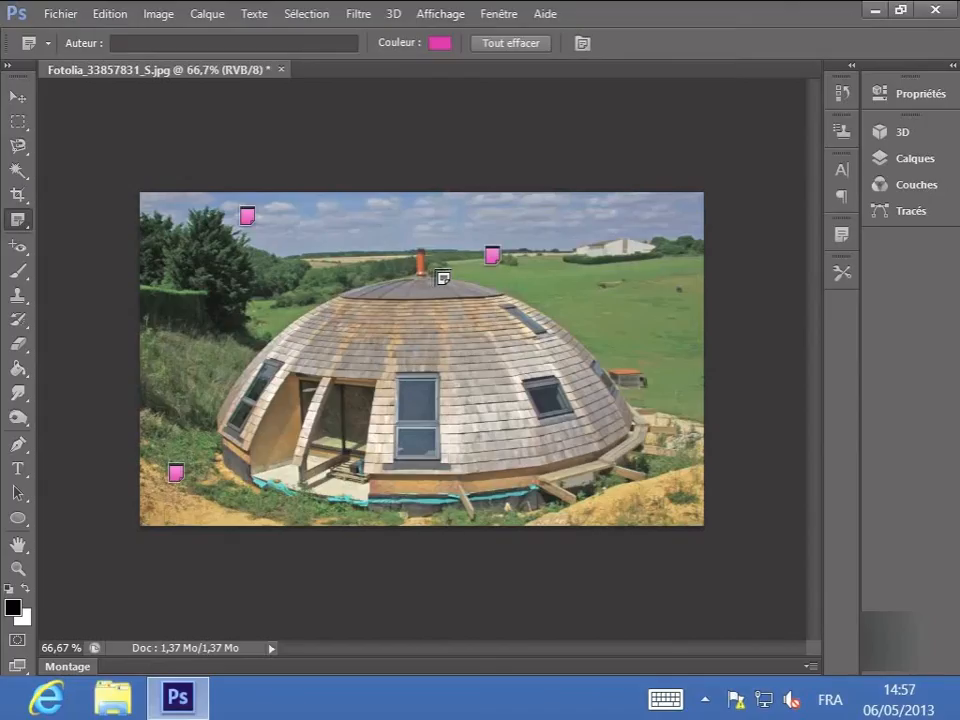
pyautogui.click(522, 45)
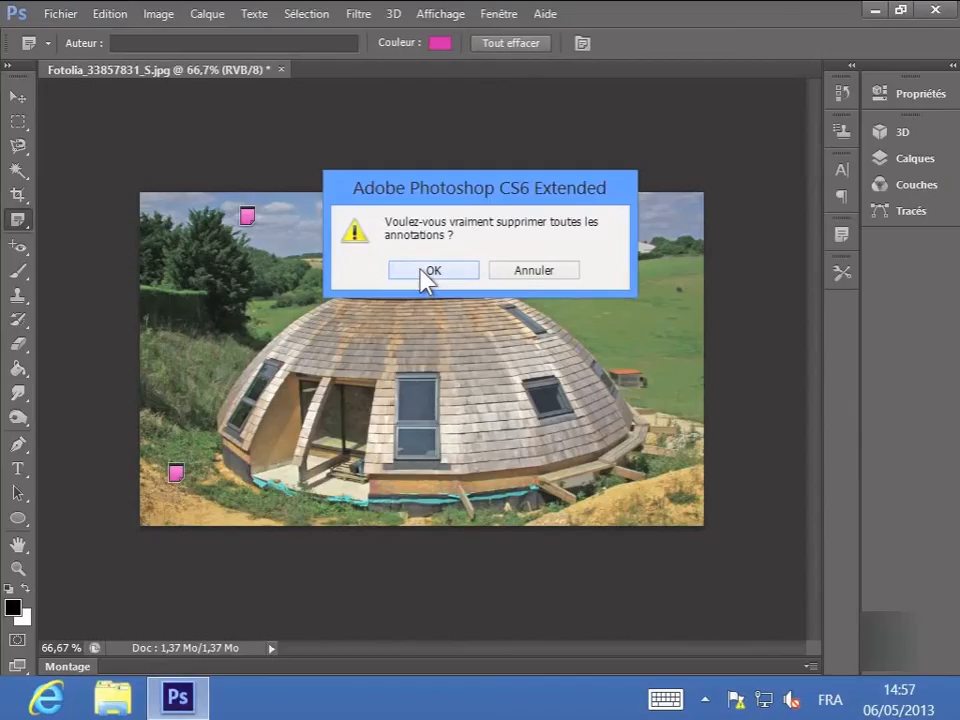
pyautogui.click(426, 275)
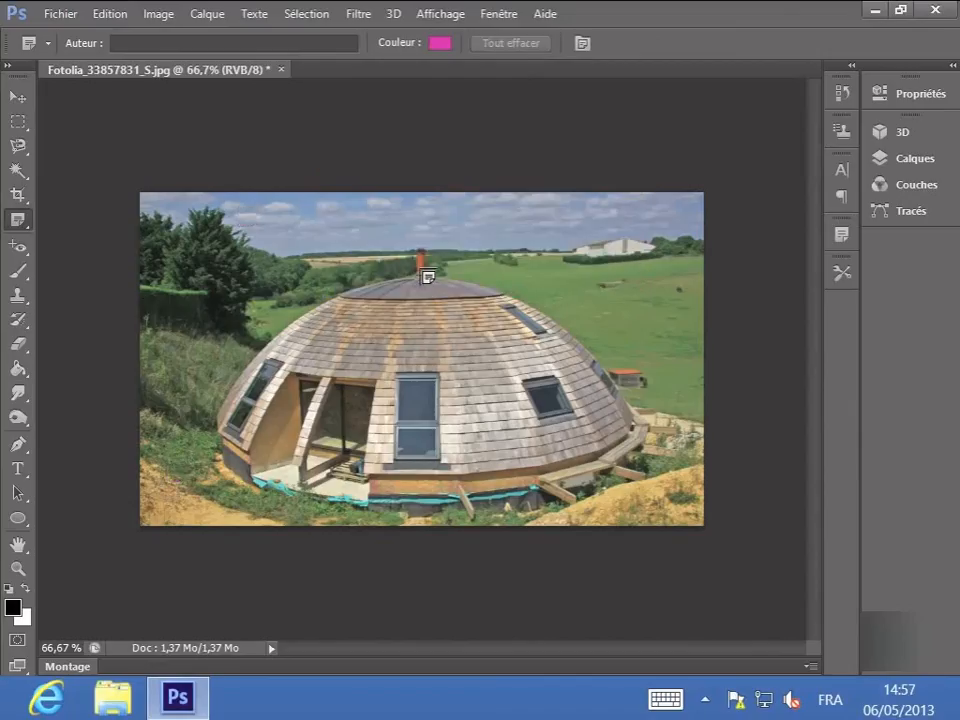